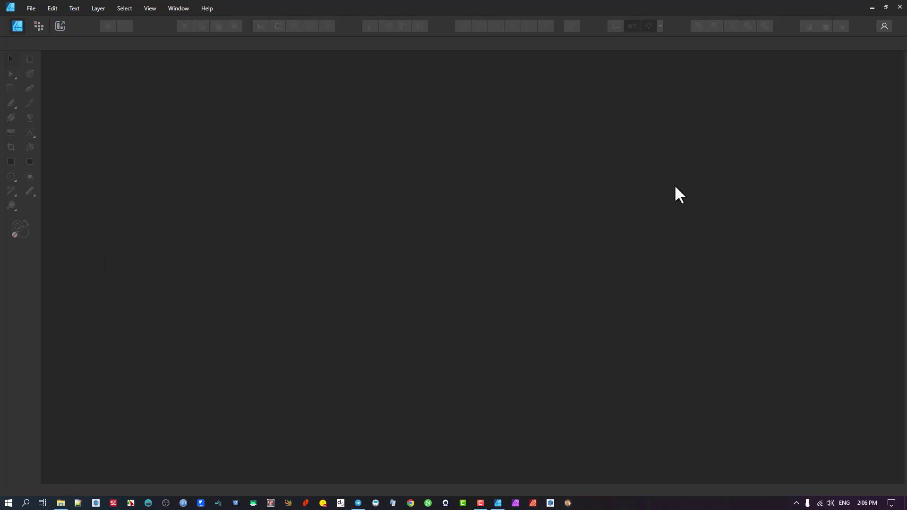
Show the left studio and the right studio with Color, Layers and Transform docked
click(181, 8)
mouse_move(323, 76)
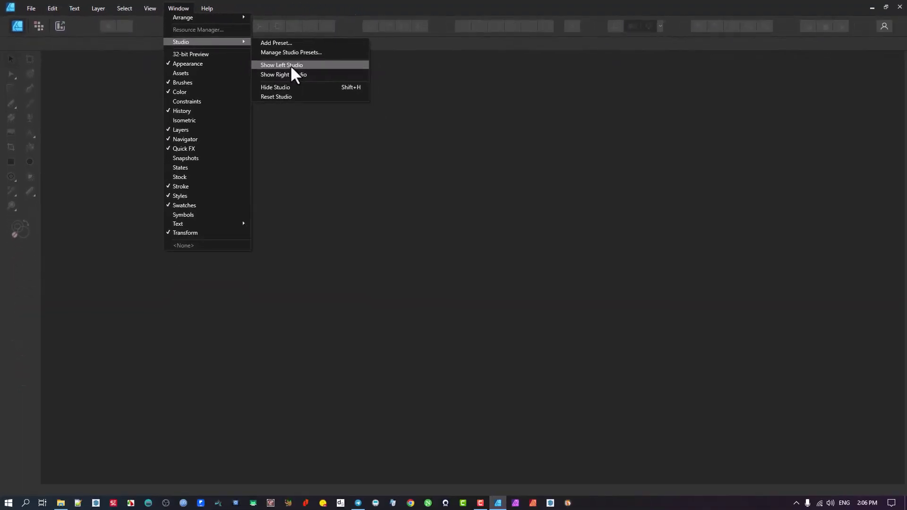
click(291, 65)
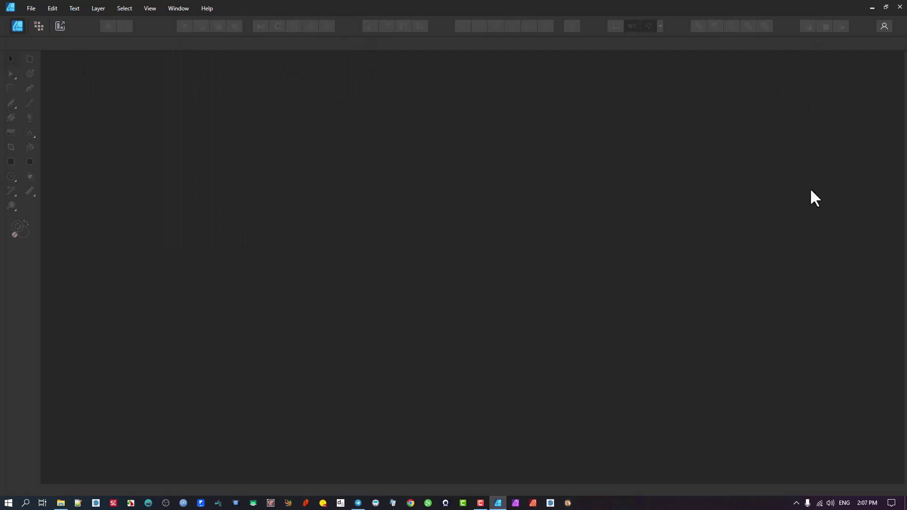
click(175, 8)
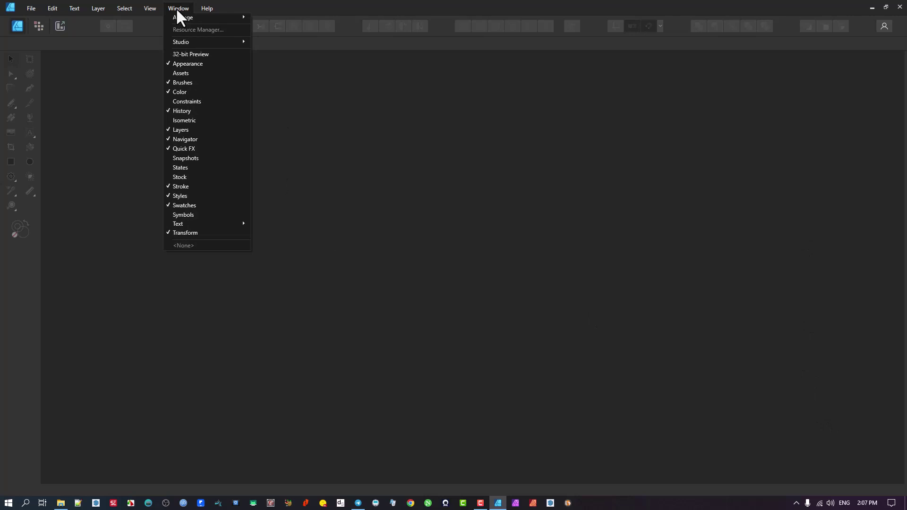
mouse_move(191, 43)
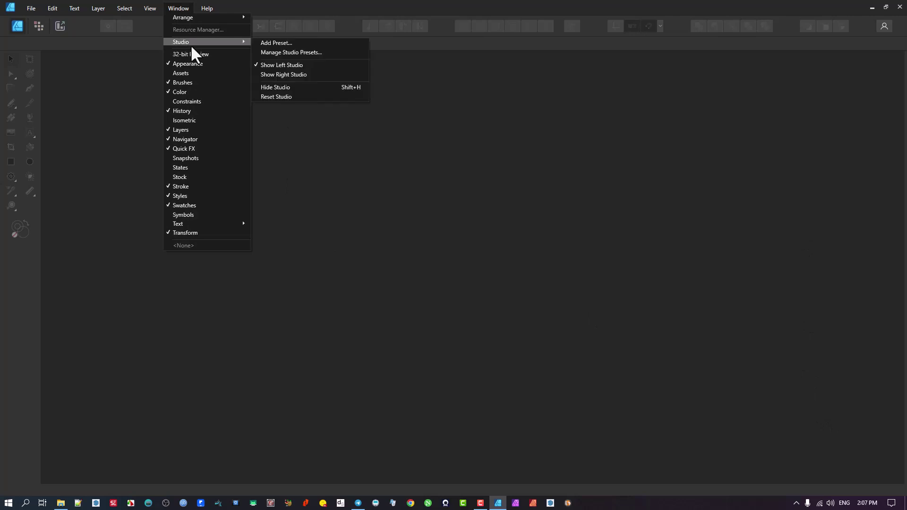
click(287, 75)
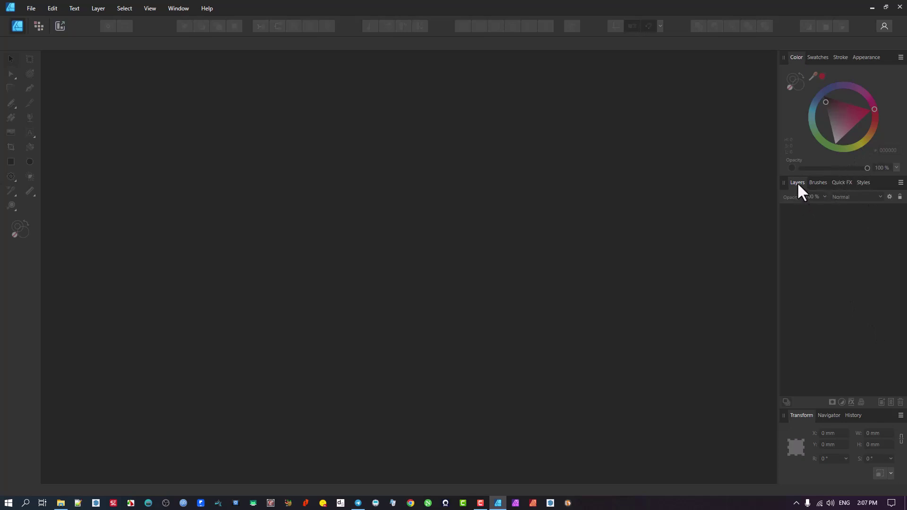
Move Layers into the left studio, check Stroke beside Color and show Styles below
drag(797, 182, 50, 68)
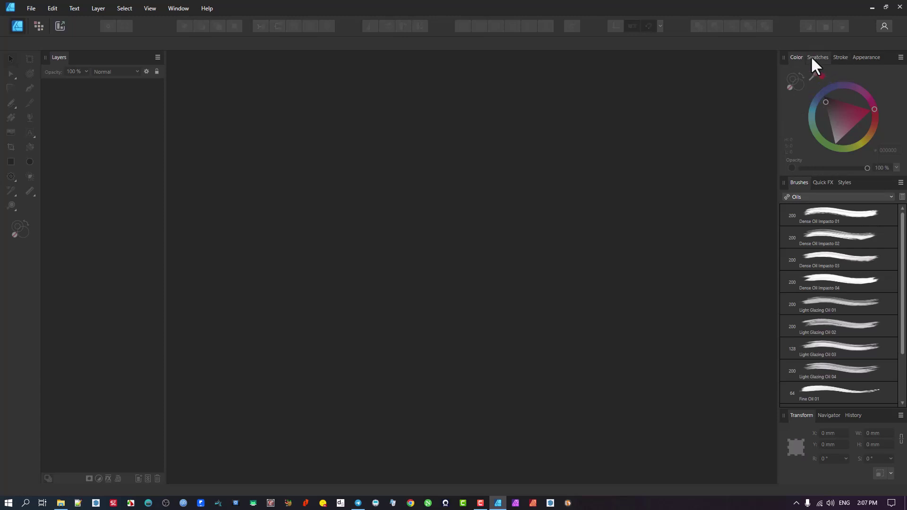
click(840, 57)
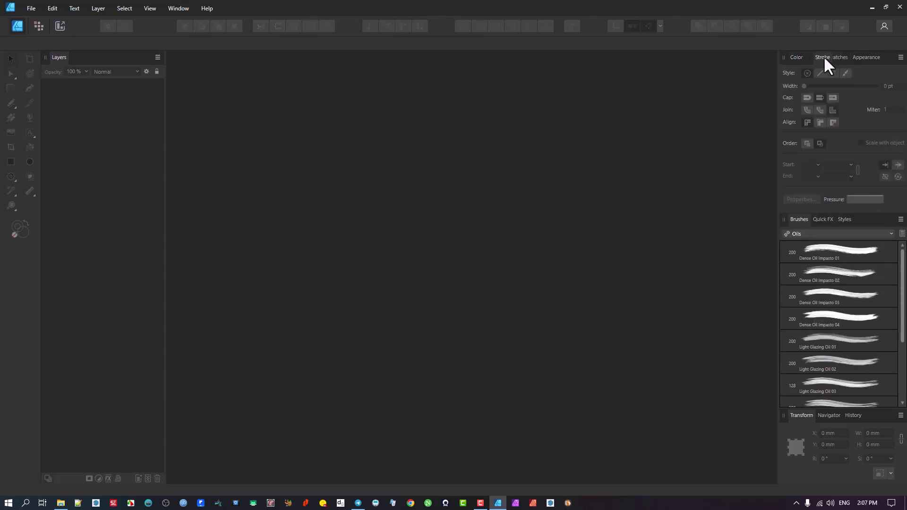
click(845, 220)
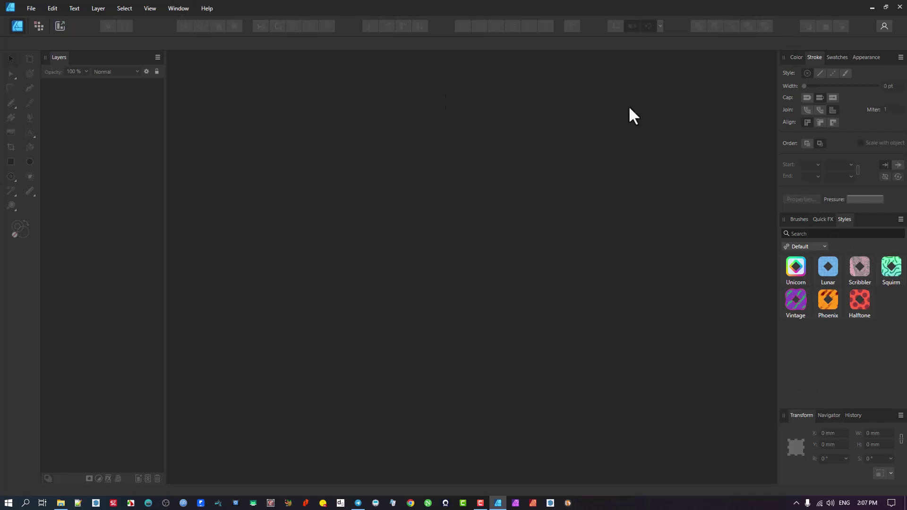
click(797, 58)
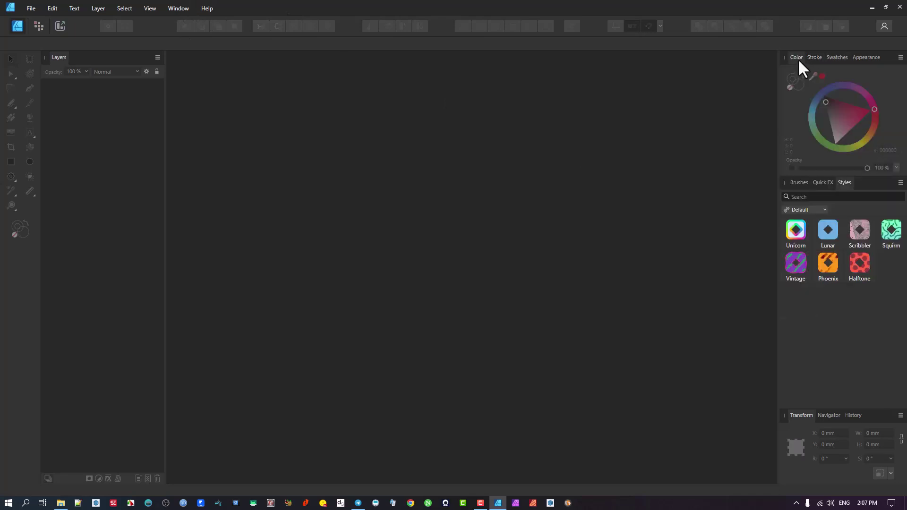
click(814, 57)
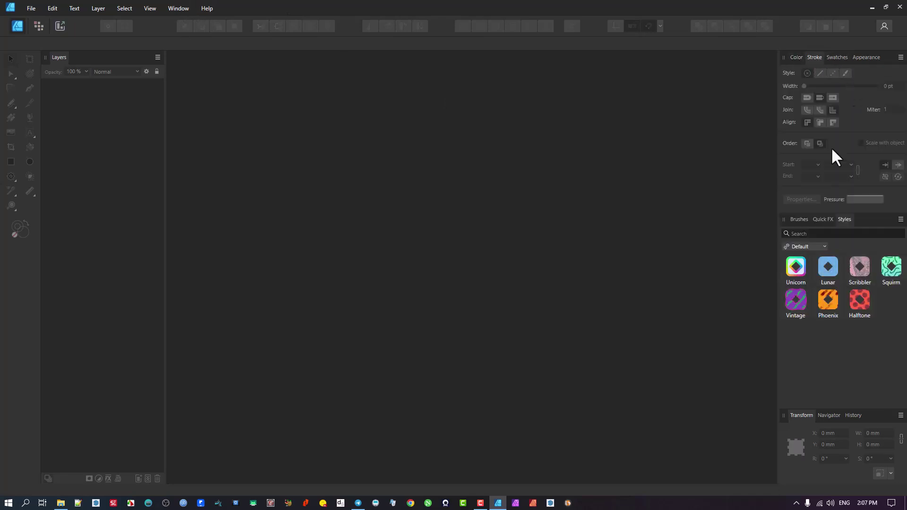
click(796, 58)
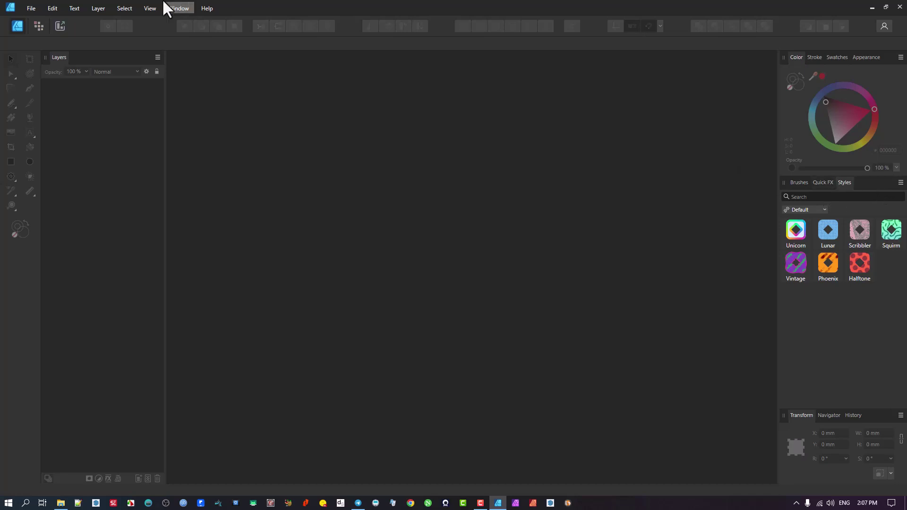
Open the Stock panel and dock it with Brushes, Quick FX and Styles
click(174, 8)
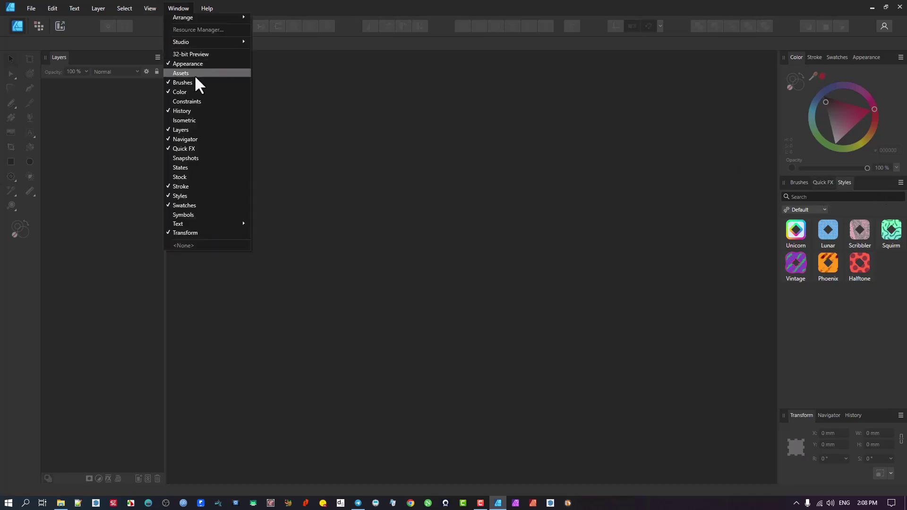
click(195, 177)
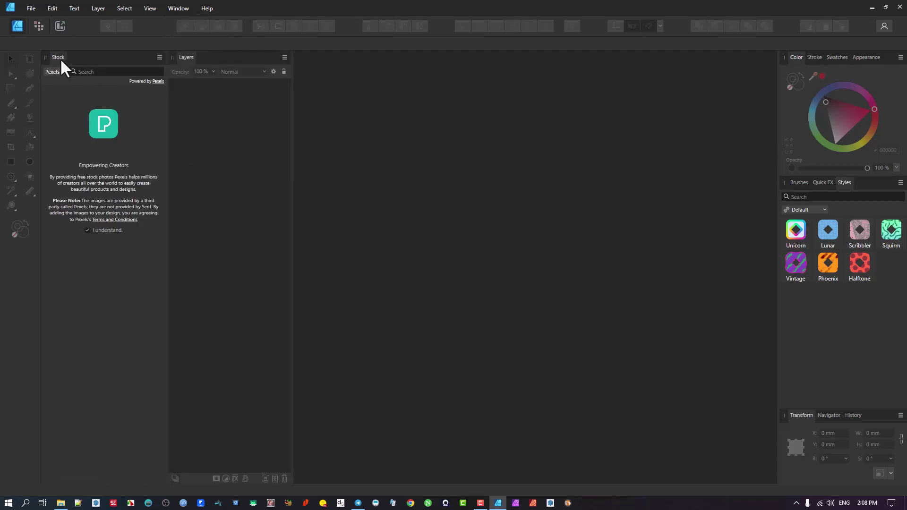
mouse_move(60, 58)
mouse_down()
mouse_move(212, 131)
mouse_move(449, 190)
mouse_move(740, 208)
mouse_move(794, 188)
mouse_up()
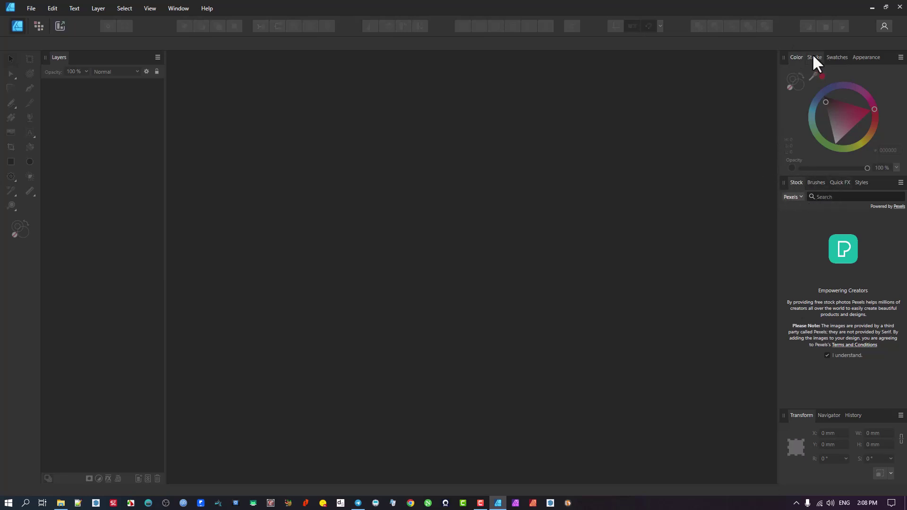
Float the Swatches panel out and close it, returning the top group to Color
click(838, 57)
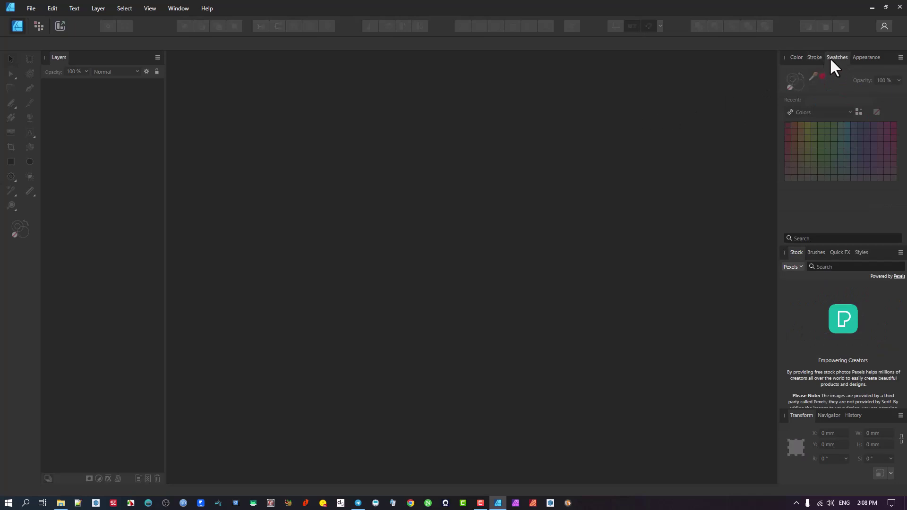
drag(832, 58, 598, 127)
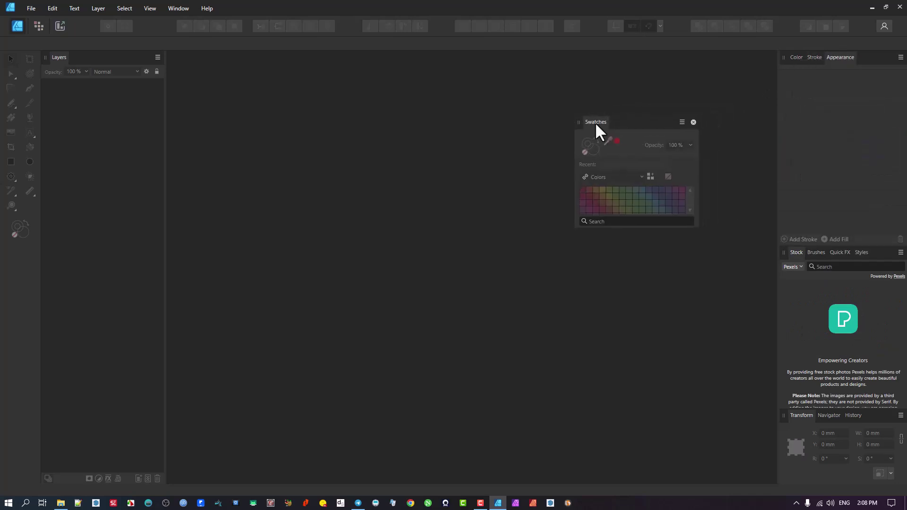
click(696, 122)
click(796, 59)
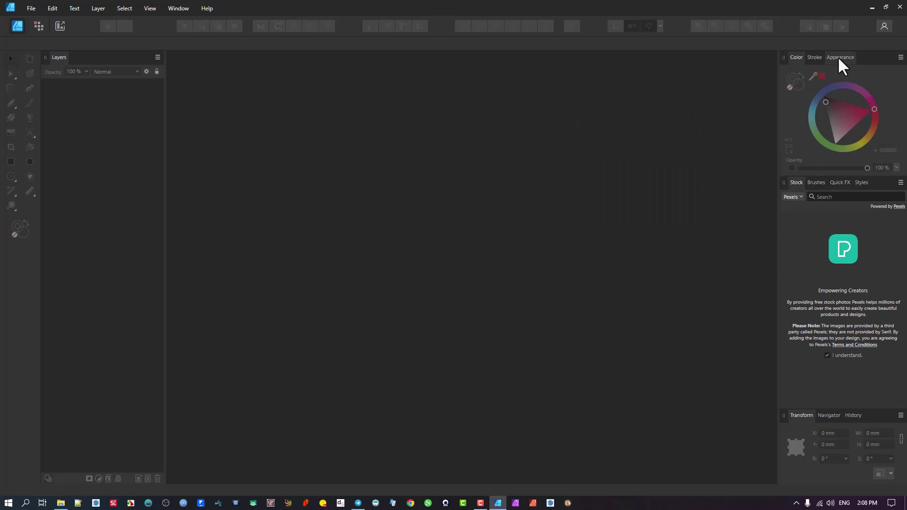
Save the current studio layout as a new preset named RT-Default
click(178, 8)
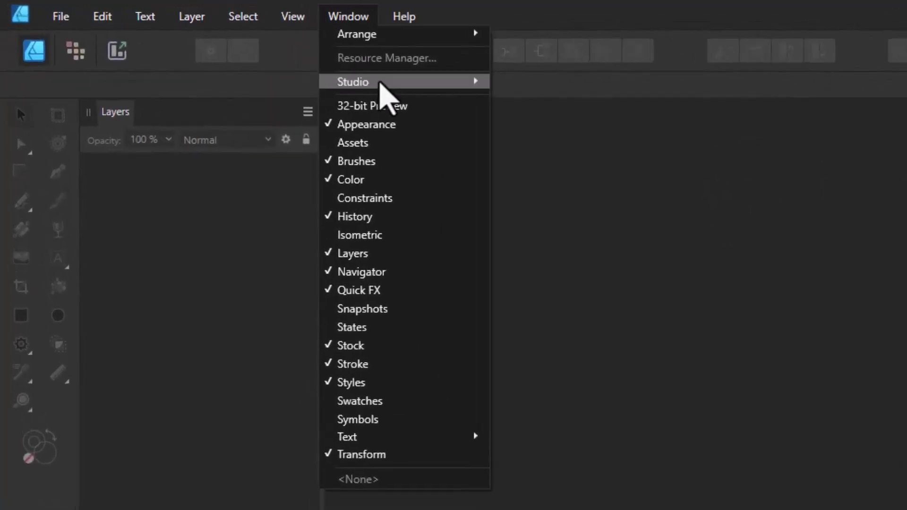
mouse_move(381, 84)
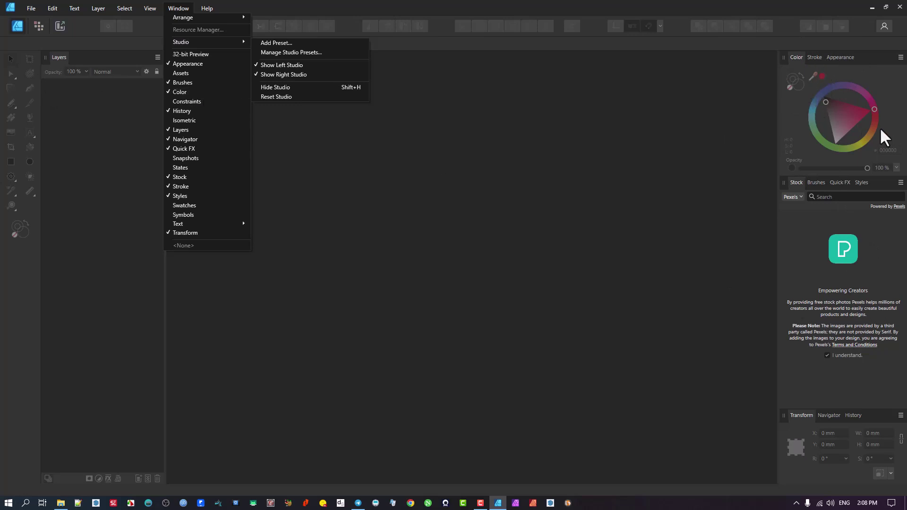
click(303, 42)
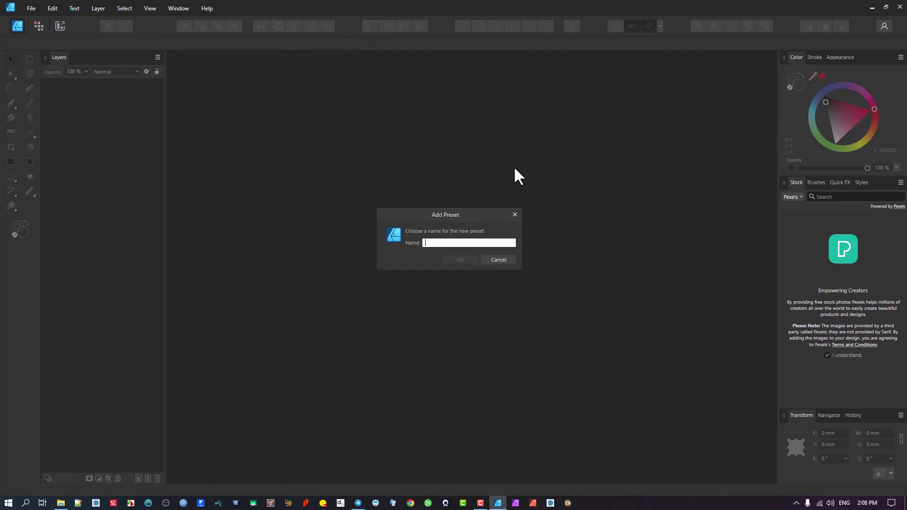
text(RT-Default)
click(473, 261)
Hide the studio, restore it with Ctrl+Shift+H, then reopen the Window > Studio options
click(185, 10)
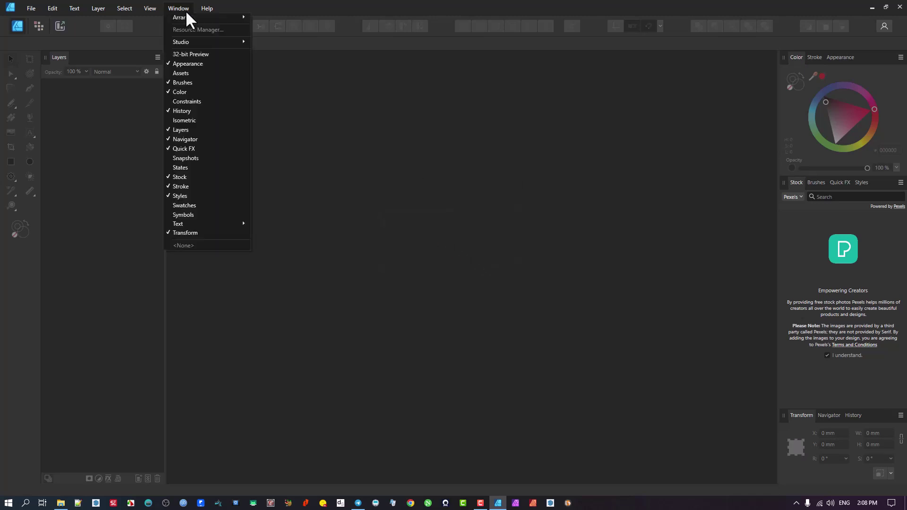
mouse_move(189, 41)
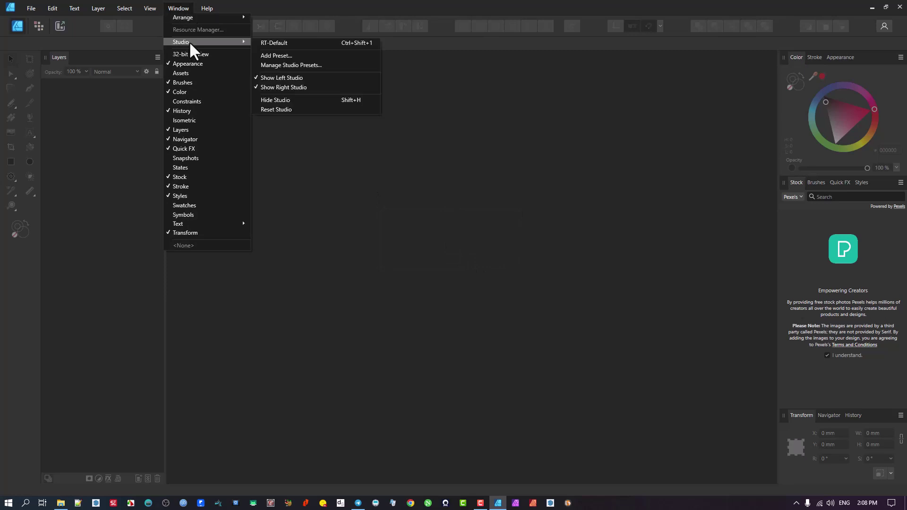
click(310, 100)
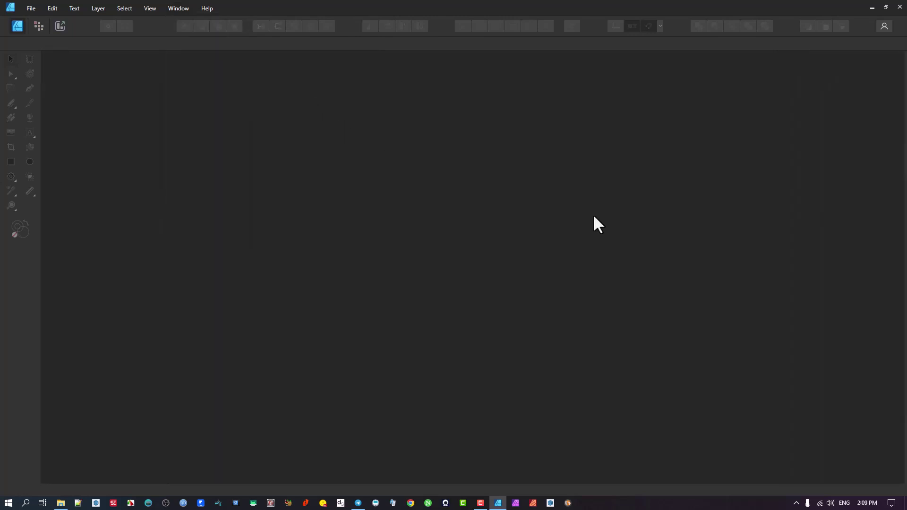
key(ctrl+shift+h)
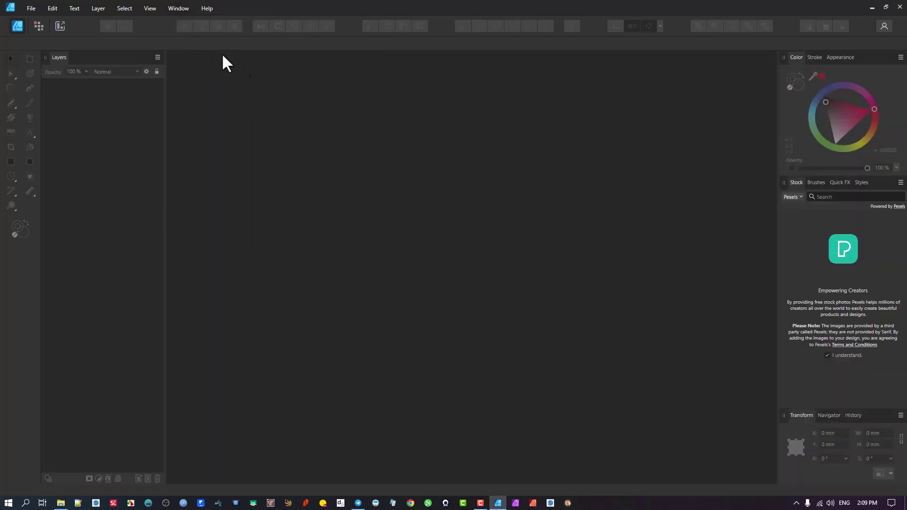
click(179, 8)
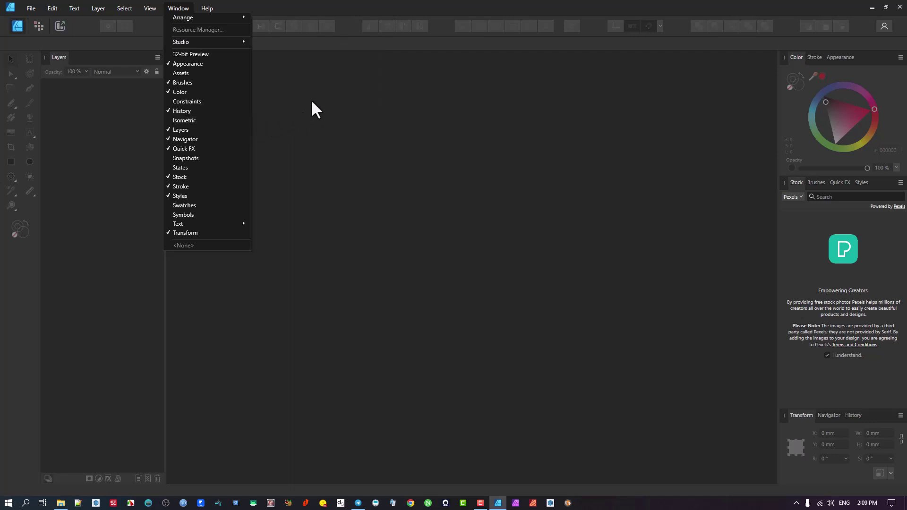
mouse_move(223, 41)
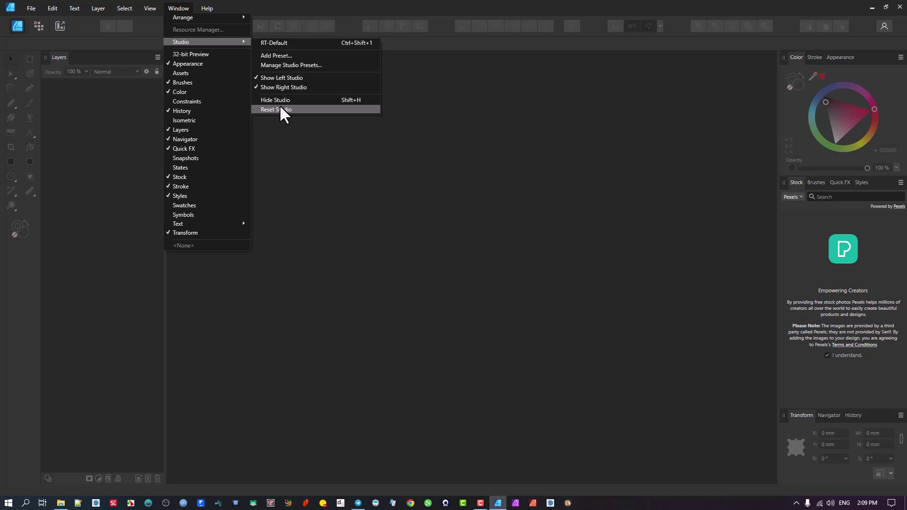
Reset the studio layout, then reapply the RT-Default preset
click(280, 109)
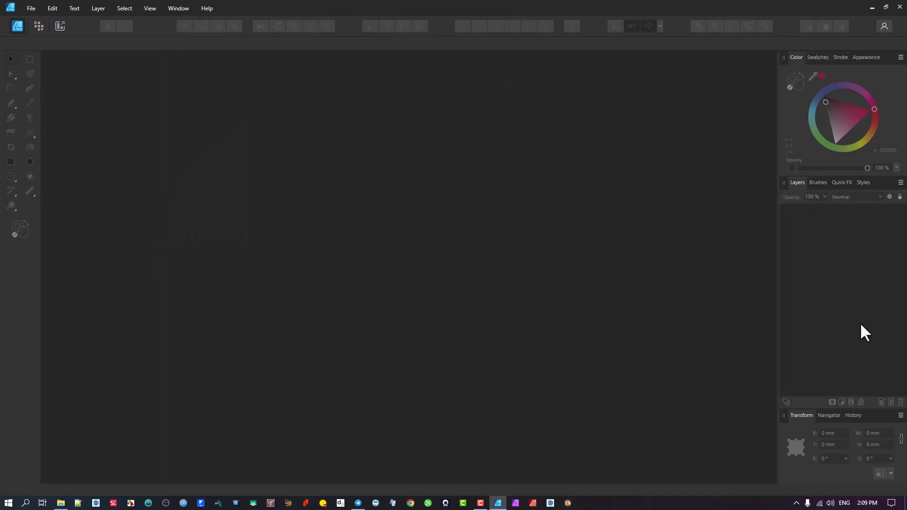
click(183, 8)
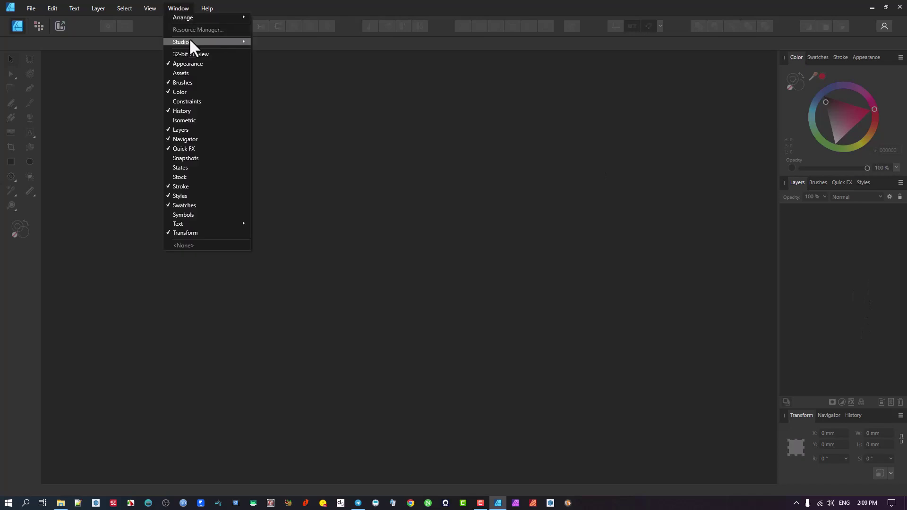
mouse_move(190, 40)
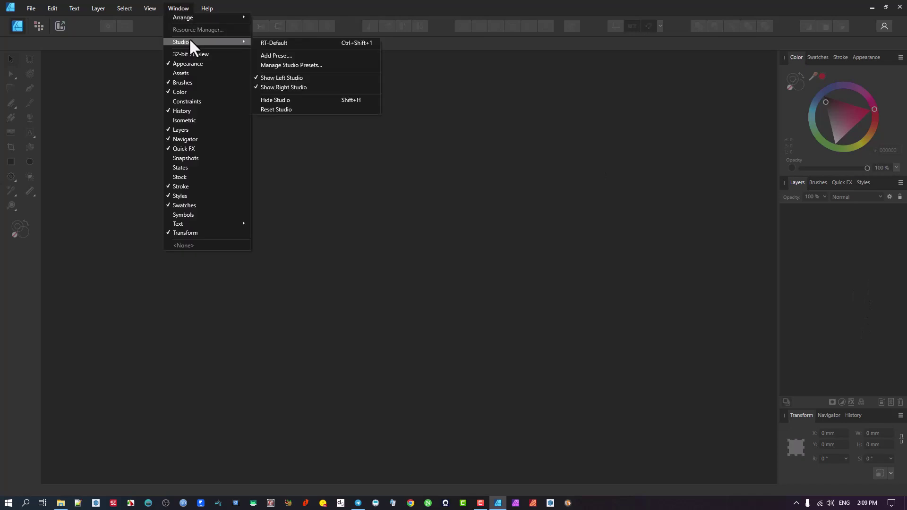
click(283, 43)
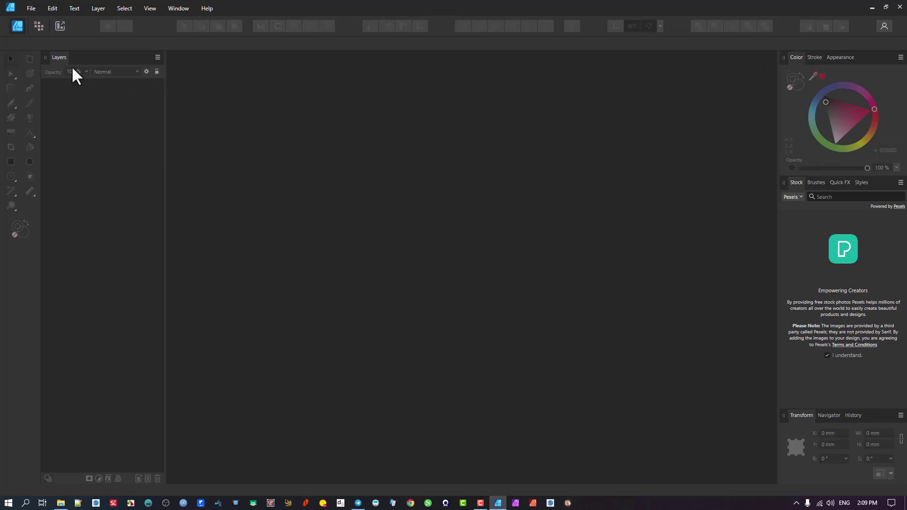
click(178, 8)
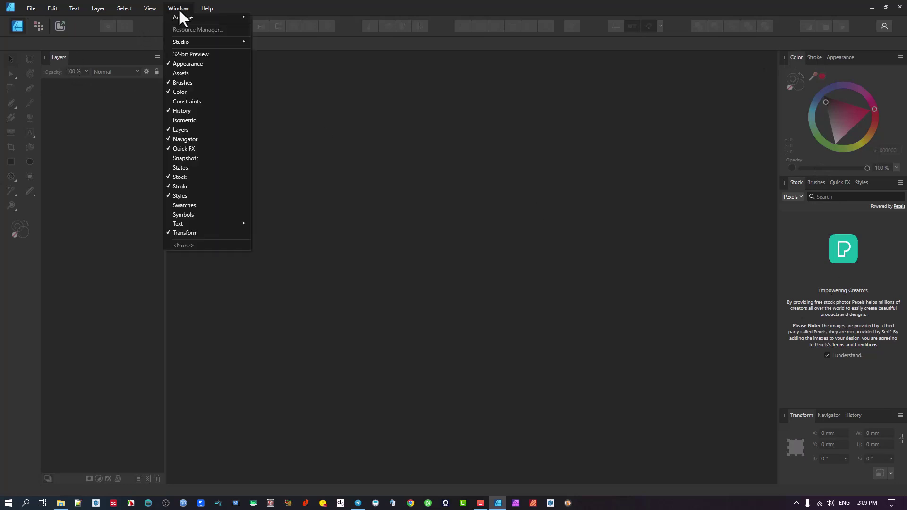
mouse_move(175, 41)
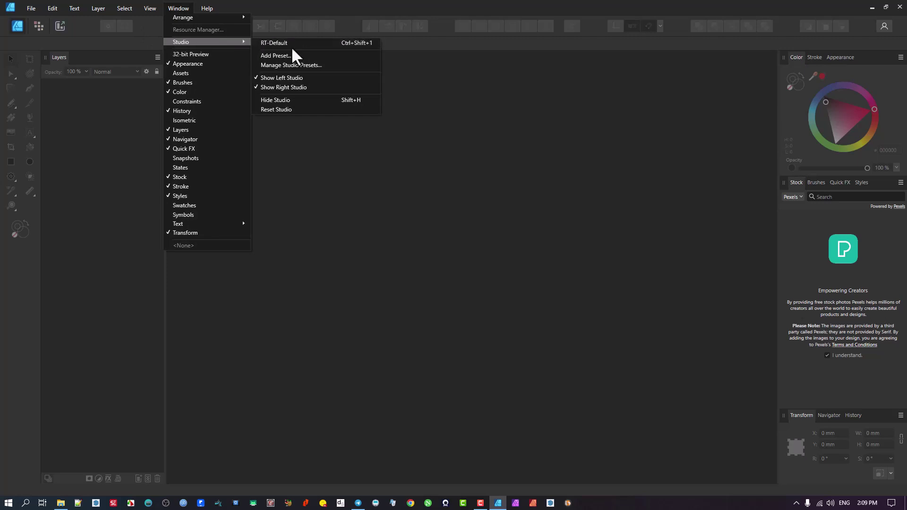
click(316, 66)
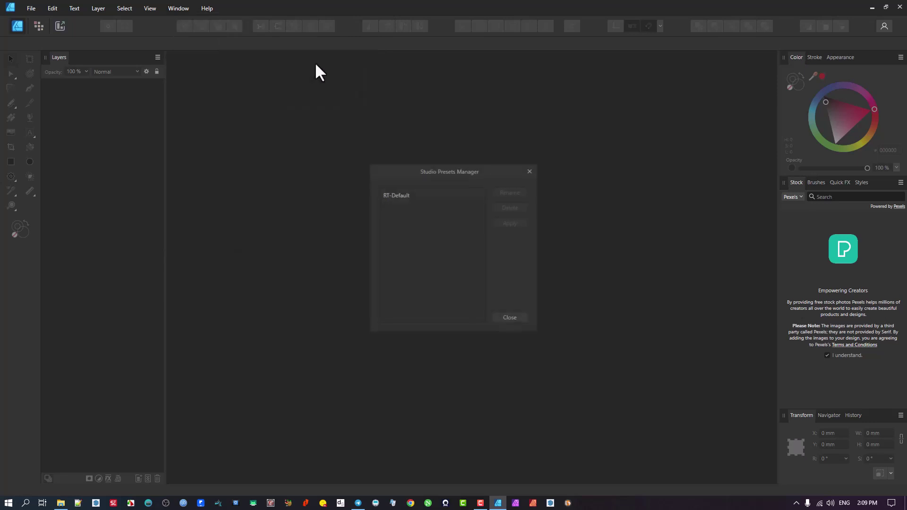
click(446, 196)
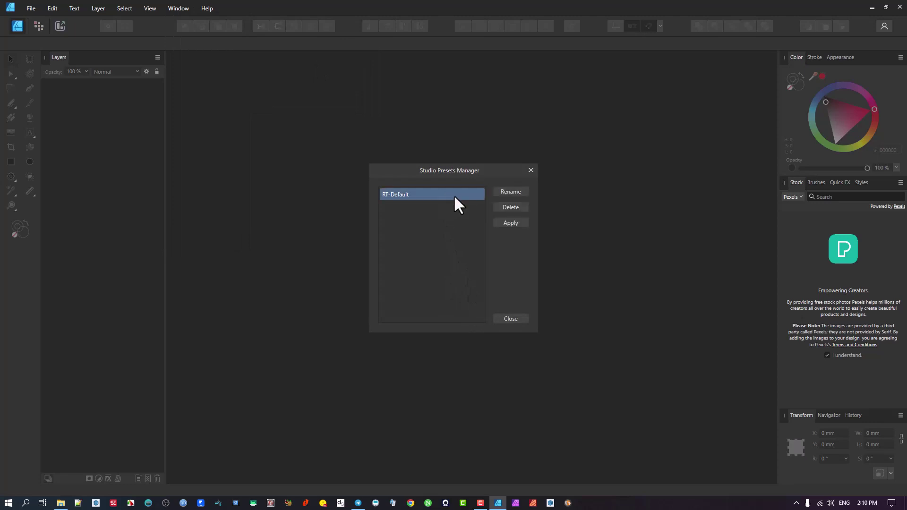
click(519, 320)
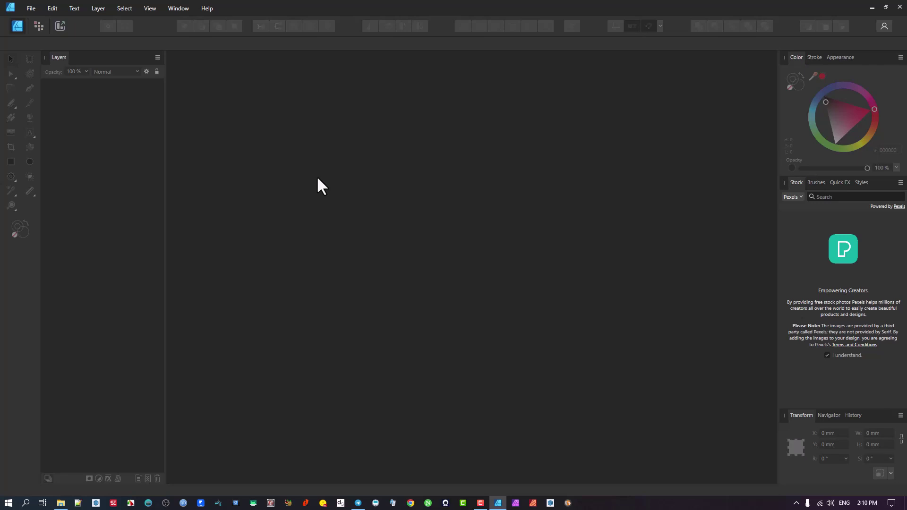
key(ctrl+shift+h)
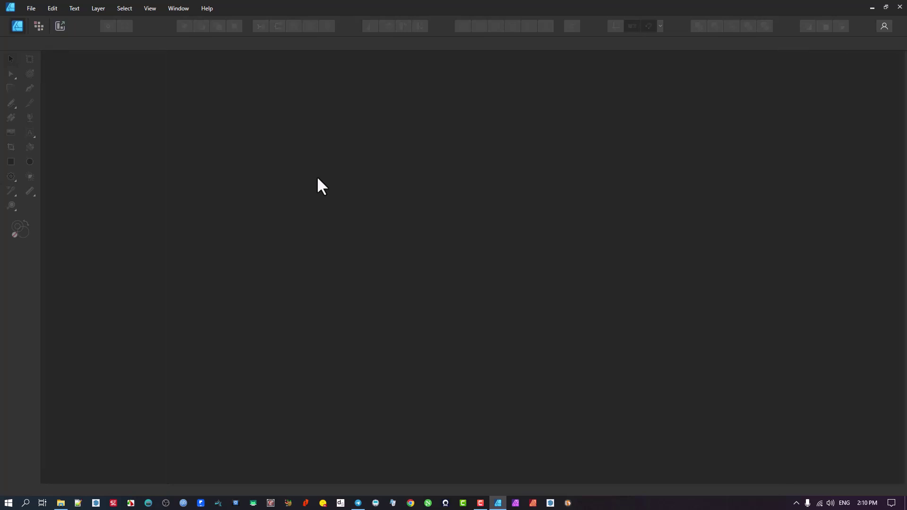
click(189, 9)
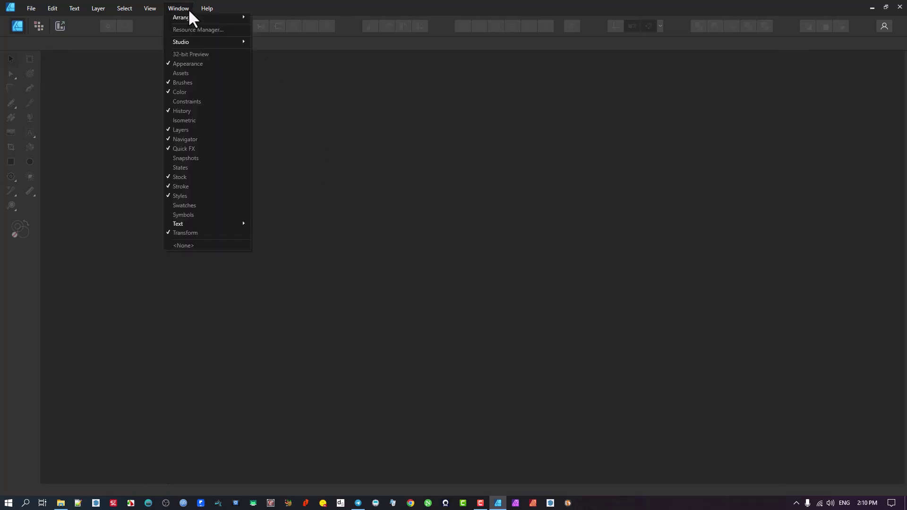
mouse_move(192, 41)
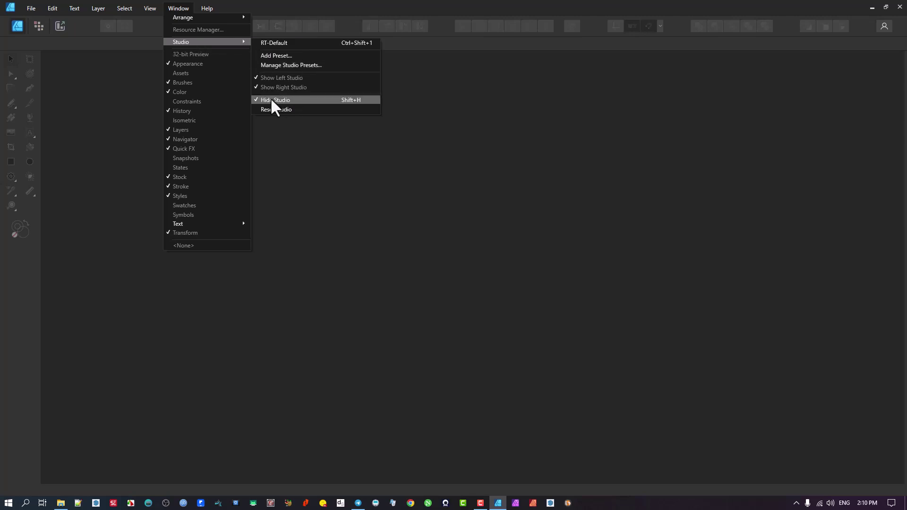
click(374, 249)
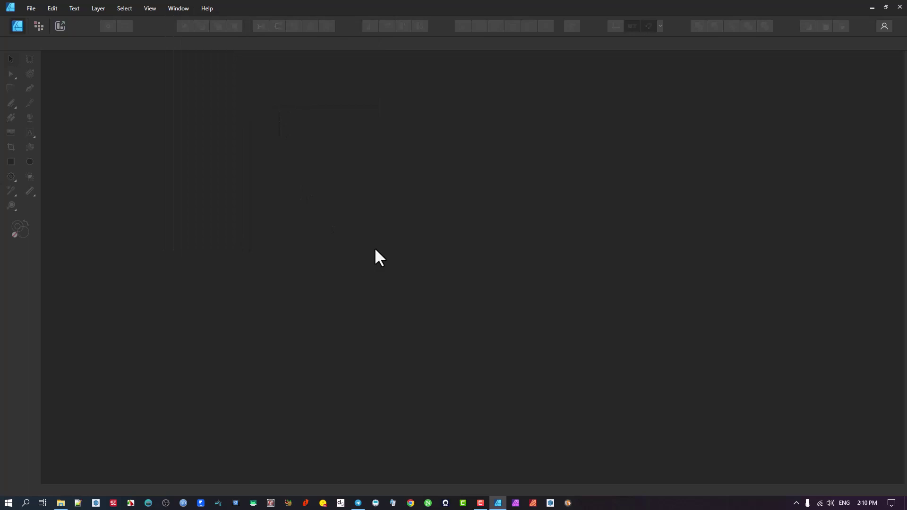
key(ctrl+shift+h)
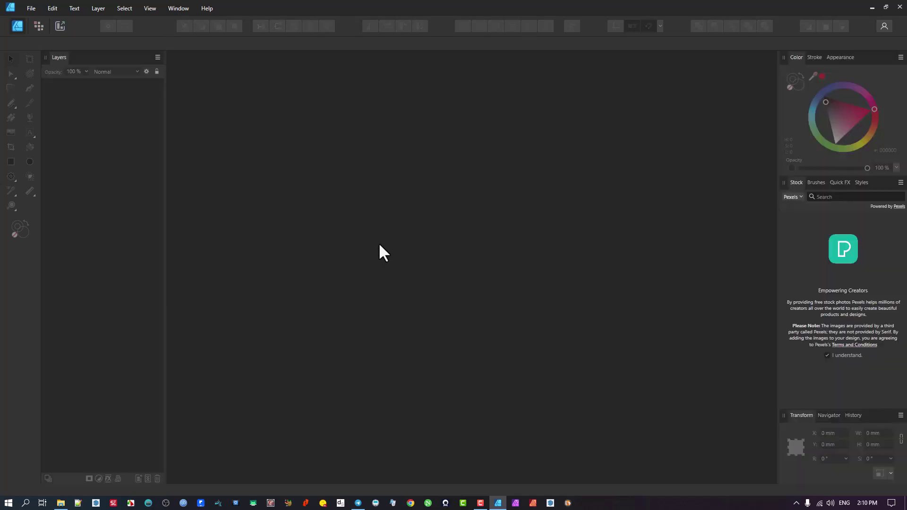